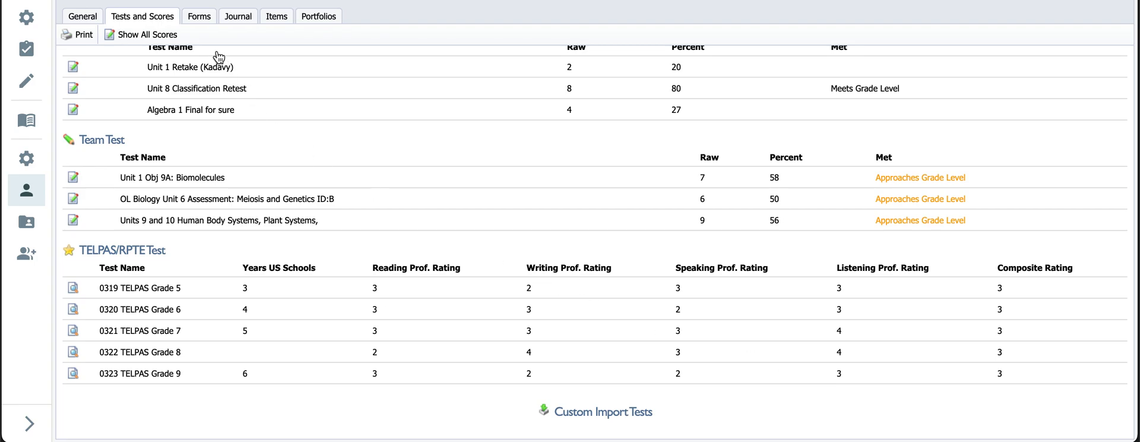
- Add the ELL Annual Accommodations Plan from the ELL category to the student's forms
click(203, 21)
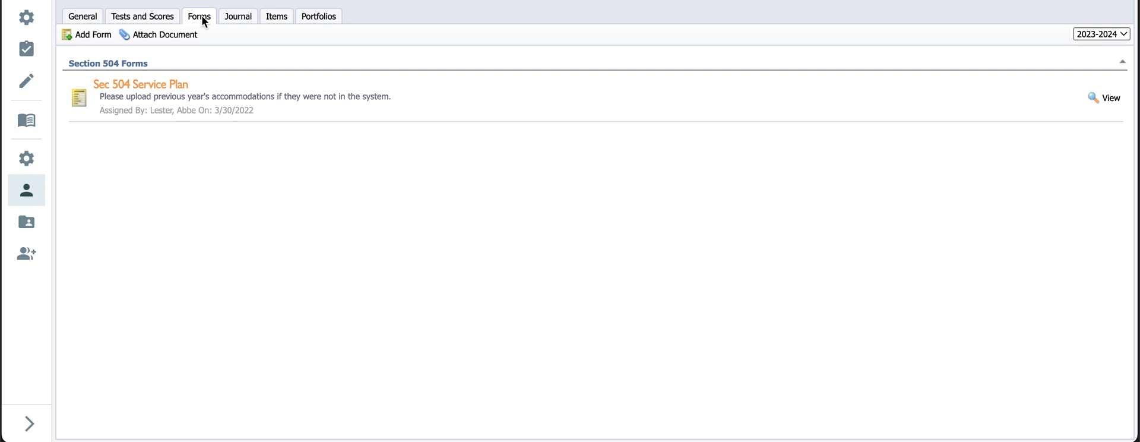
click(105, 40)
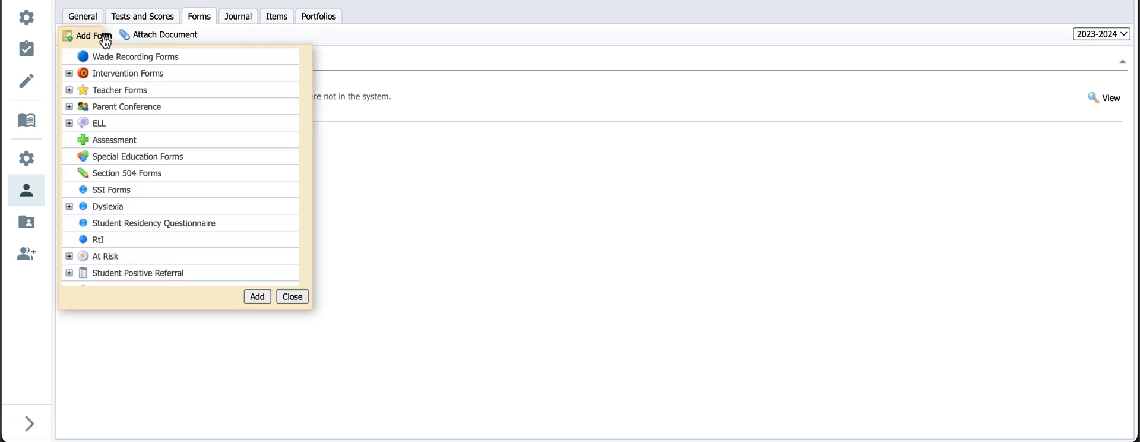
click(69, 123)
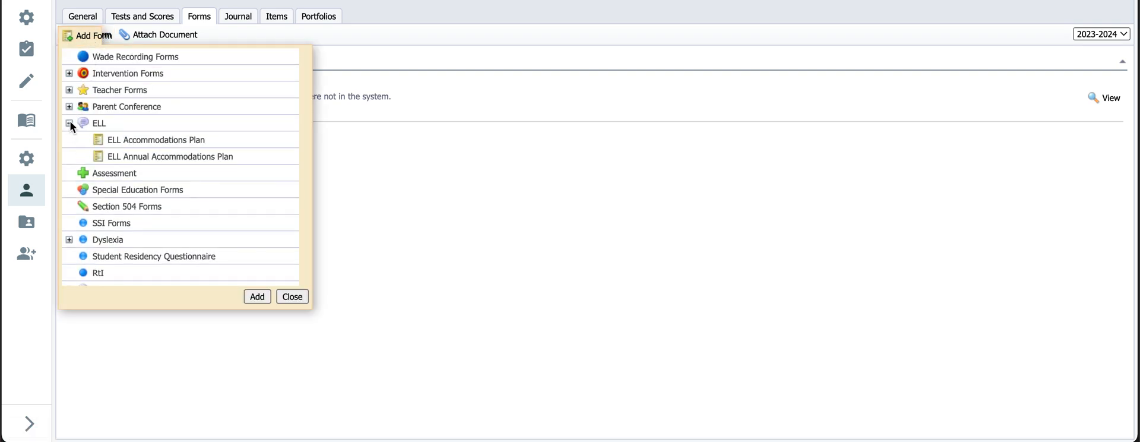
click(114, 161)
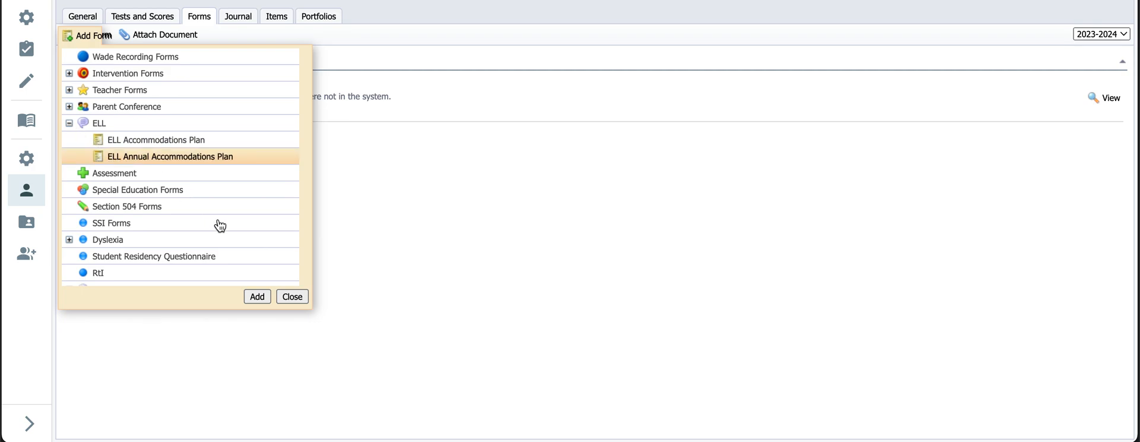
click(257, 297)
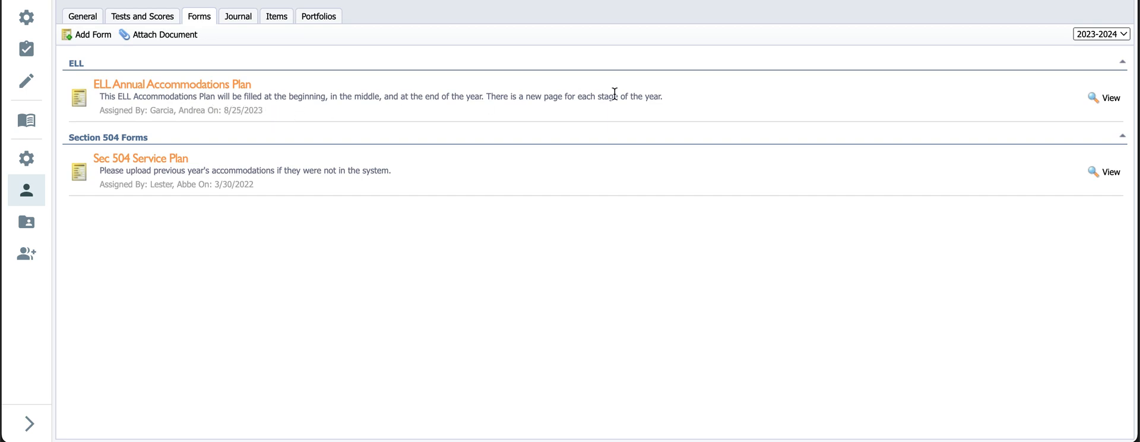
- Open the student's ELL Annual Accommodations Plan and look at its middle-of-year and end-of-year pages
click(1104, 97)
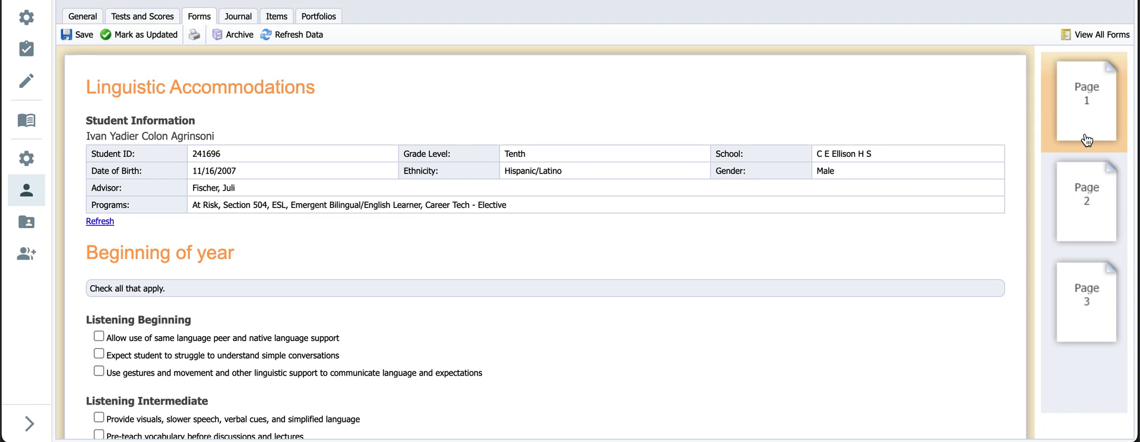
click(1086, 211)
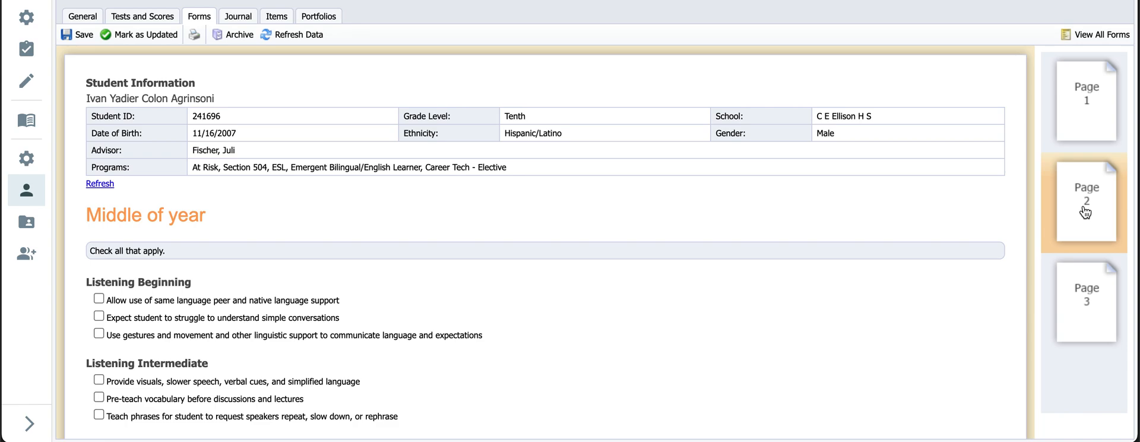
click(1082, 302)
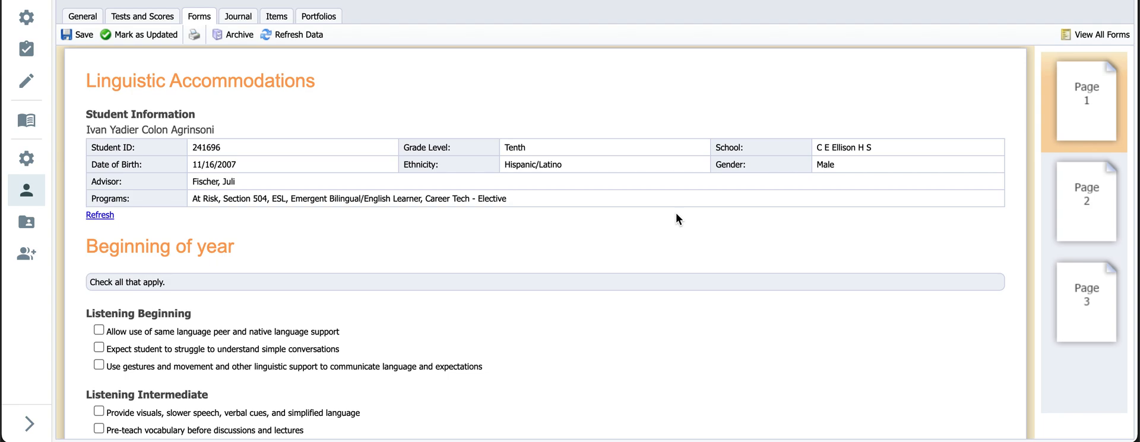
- On the beginning-of-year page, tick the Listening Advanced accommodation allowing some processing time, visuals, verbal cues, and gestures for unfamiliar conversations
scroll(676, 215, down, 3)
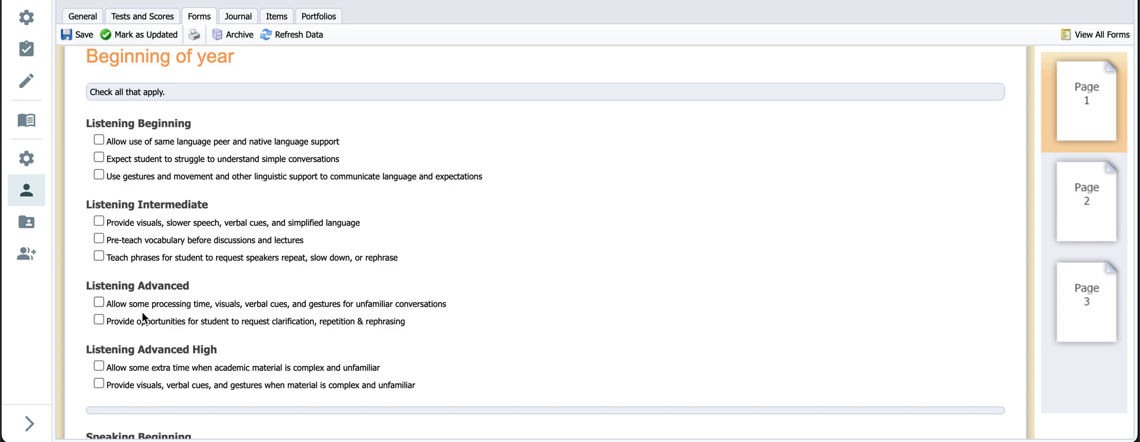
click(99, 303)
- Tick the Writing Intermediate accommodation "Avoid assessment of language errors in content area writing"
scroll(119, 315, down, 3)
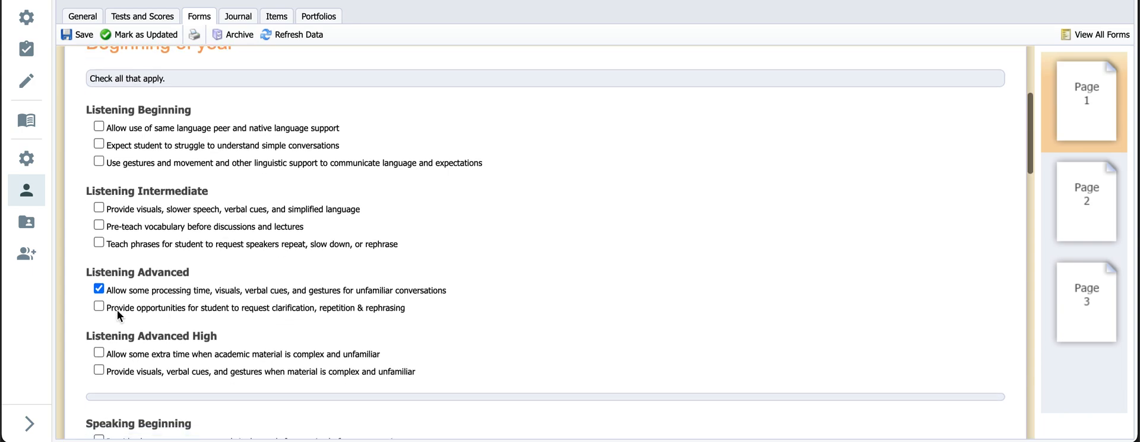
scroll(120, 316, down, 1)
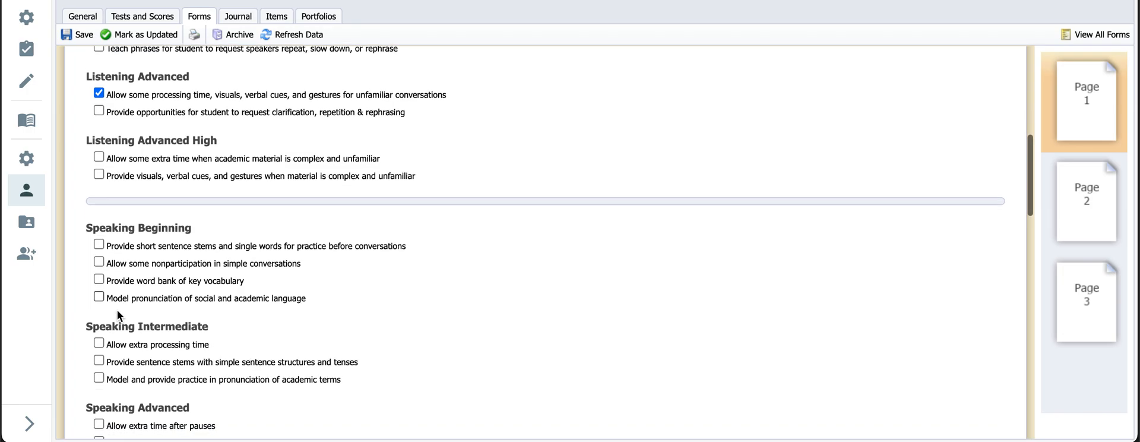
scroll(118, 310, down, 1)
scroll(119, 306, down, 1)
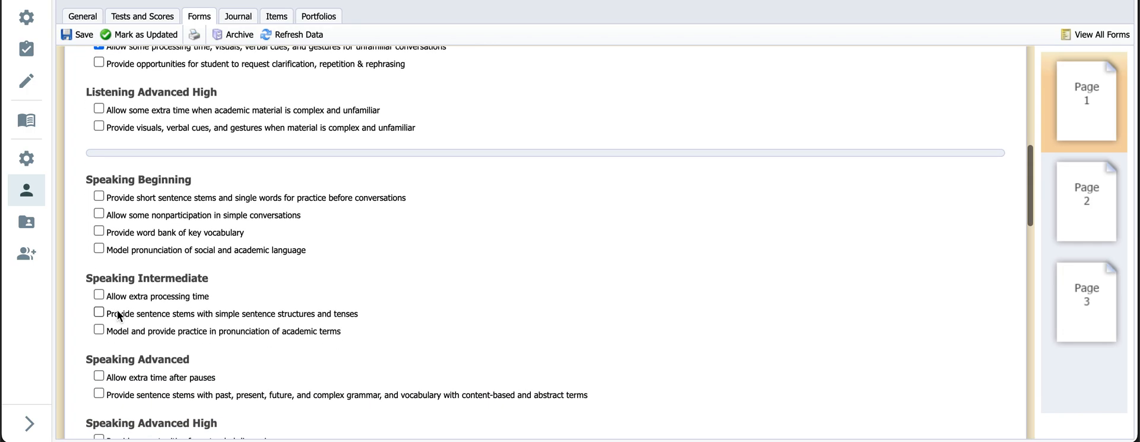
scroll(124, 294, down, 1)
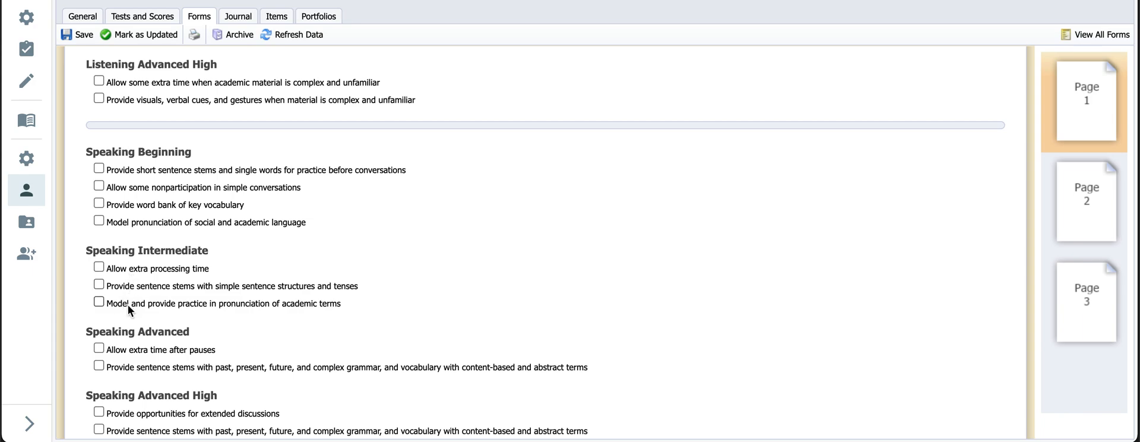
scroll(128, 309, down, 8)
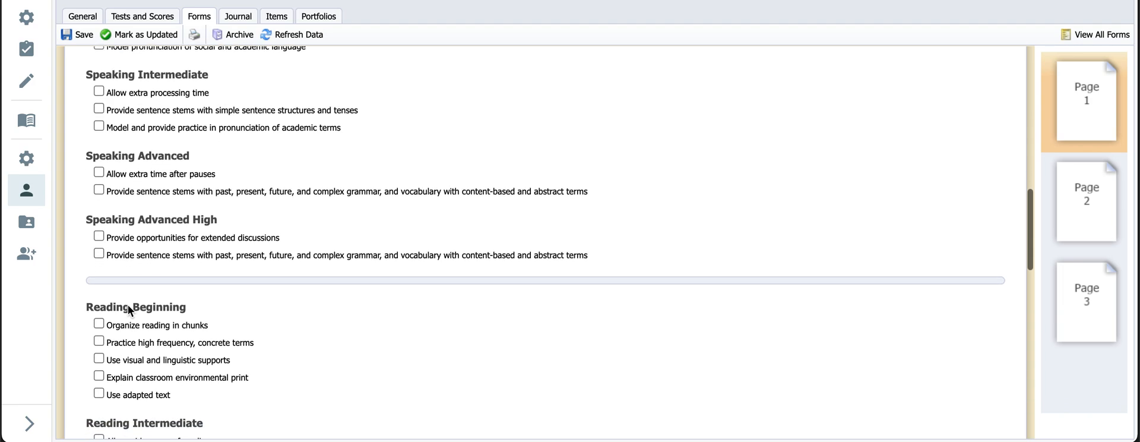
scroll(128, 309, down, 15)
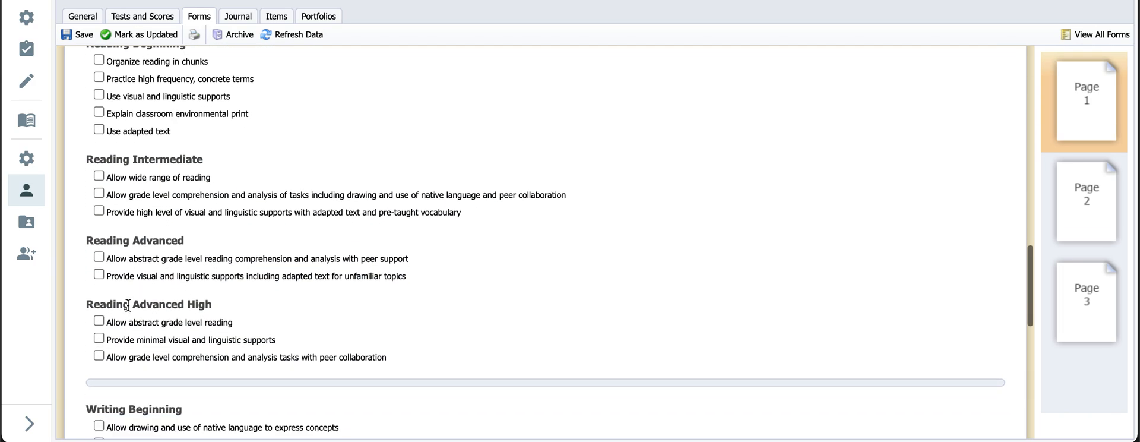
scroll(128, 309, down, 4)
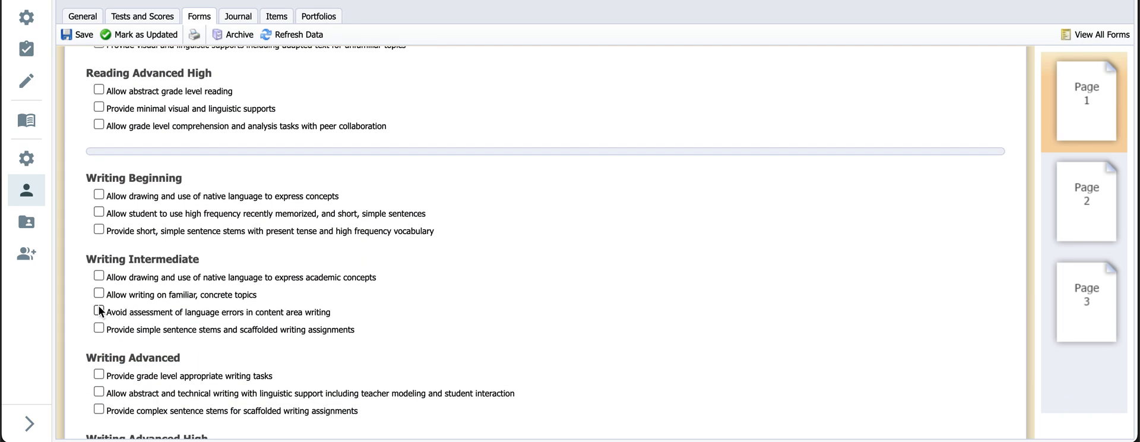
click(100, 310)
- Tick the Reading Intermediate accommodation allowing grade level comprehension and analysis of tasks including drawing, native language use and peer collaboration
scroll(126, 137, up, 3)
scroll(126, 138, up, 3)
click(100, 133)
- Untick the Writing Intermediate language errors option and tick the Writing Advanced accommodation for abstract and technical writing with linguistic support
scroll(98, 234, down, 8)
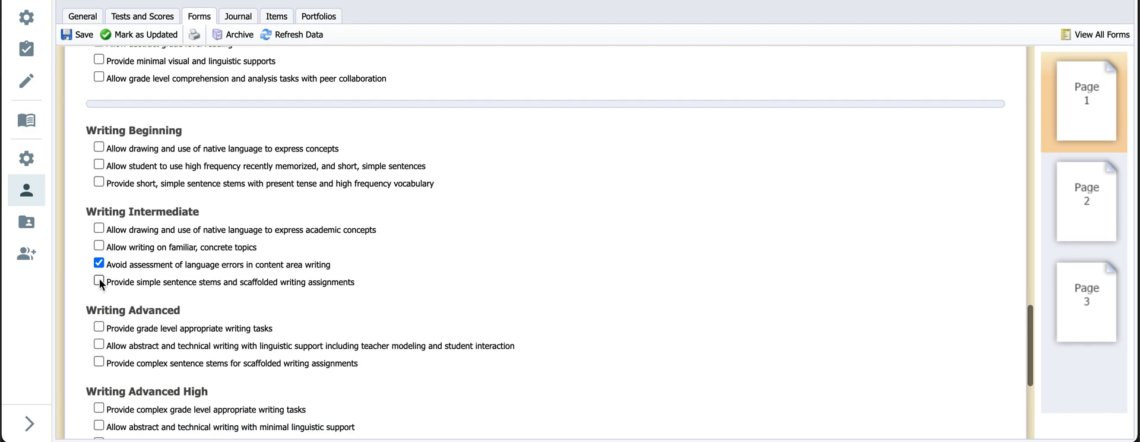
click(99, 263)
click(100, 344)
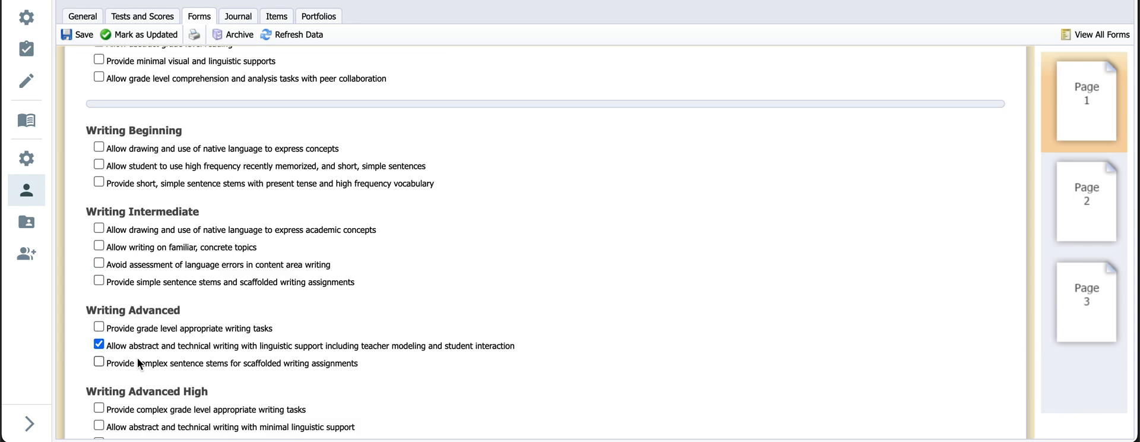
- Enter "Notes" as the other accommodations provided at the end of the beginning-of-year page
scroll(108, 353, down, 8)
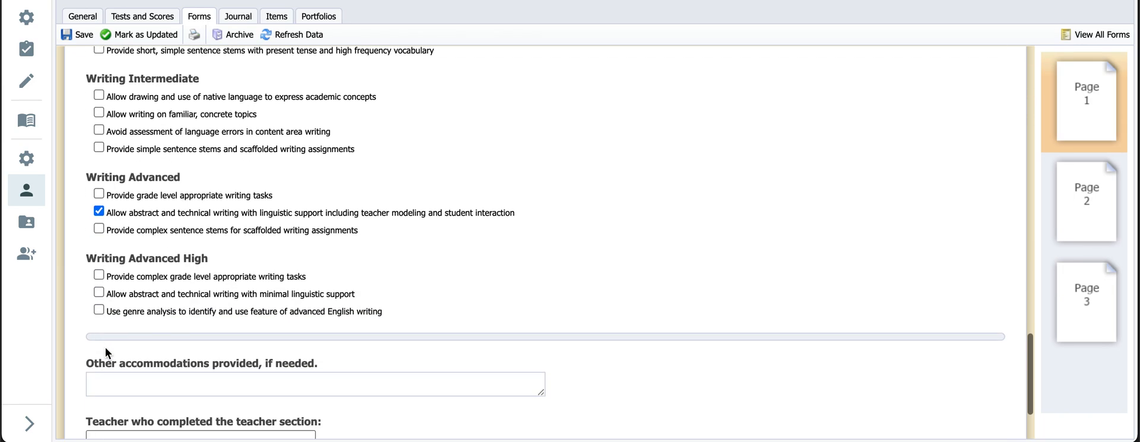
click(120, 283)
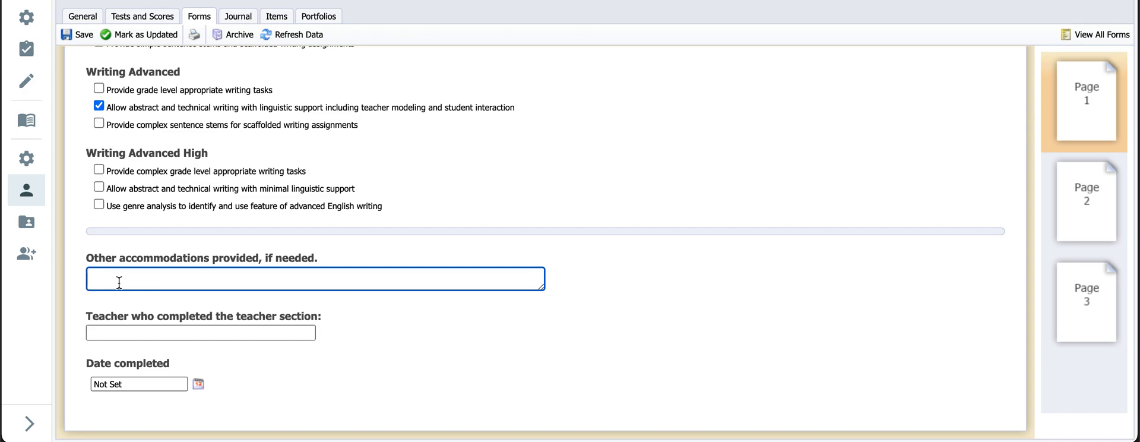
text(Notes)
- Enter the name of the teacher who completed the section and set the completion date to 8/7/2023
click(116, 333)
click(116, 333)
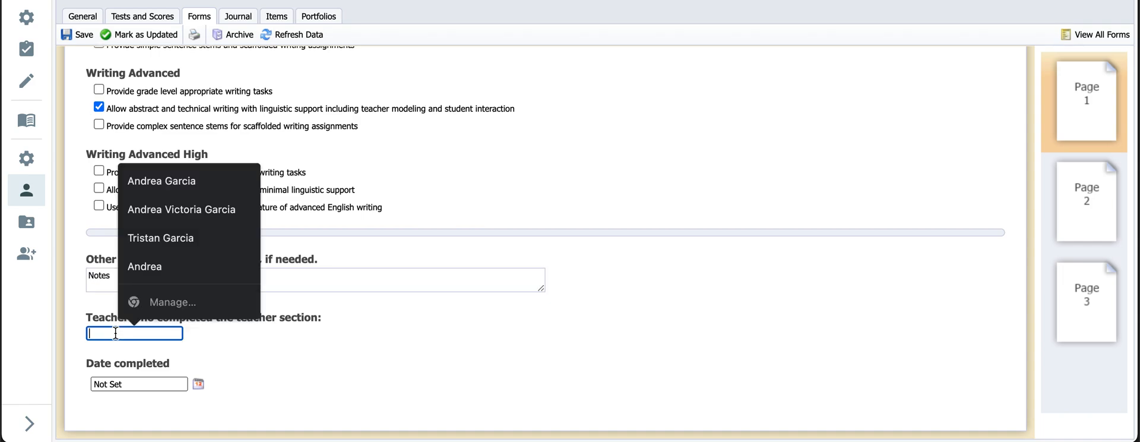
text(A)
click(162, 209)
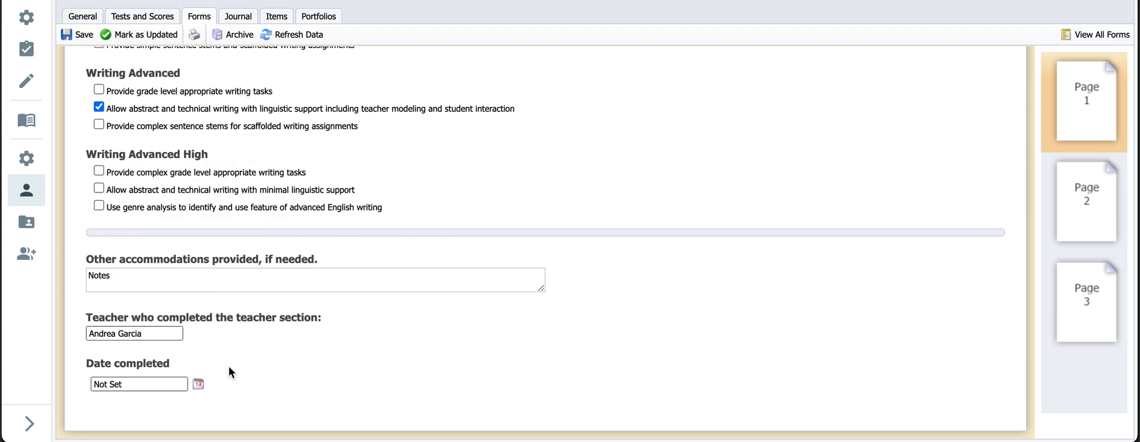
click(199, 384)
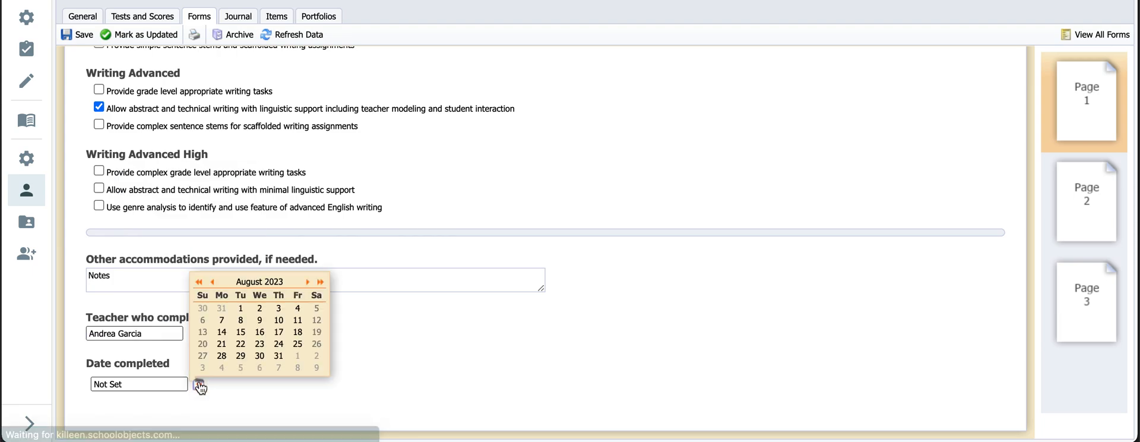
click(222, 320)
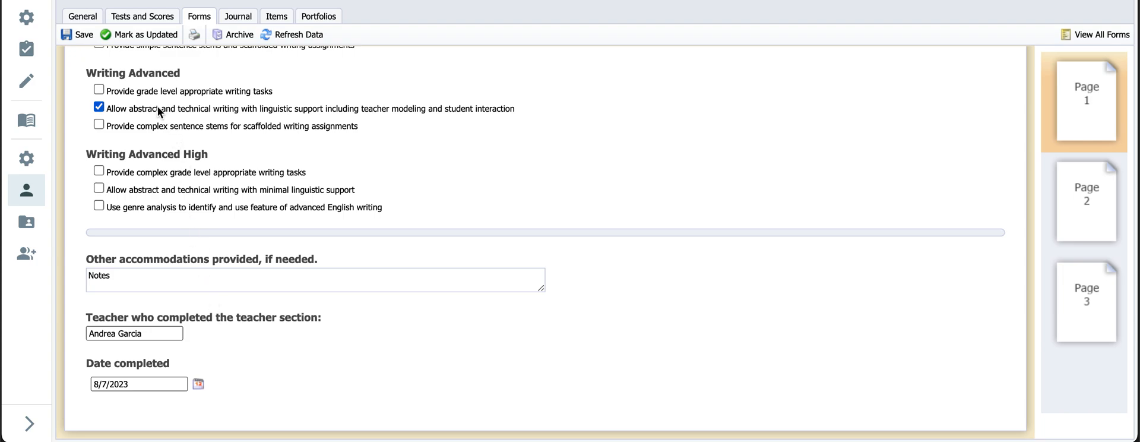
- Review the ticked writing and reading accommodations and save the beginning-of-year page
scroll(159, 112, up, 5)
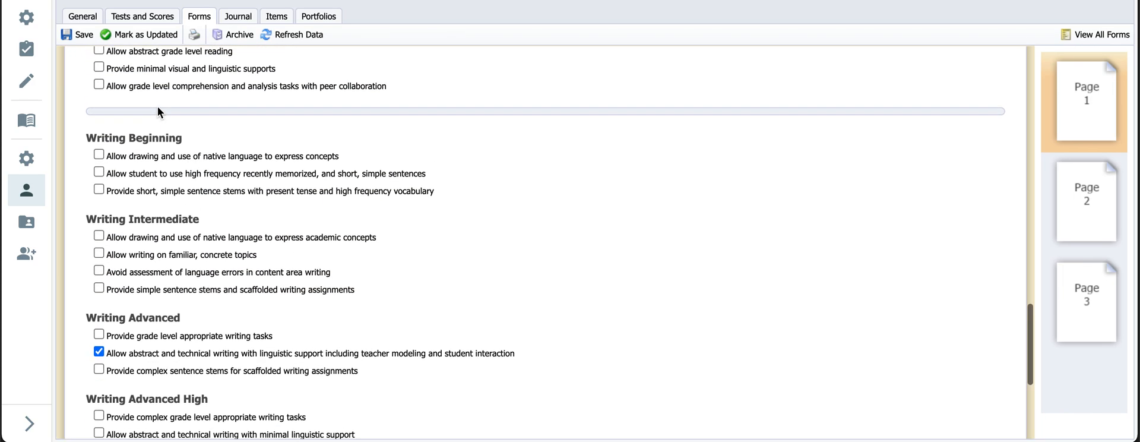
scroll(159, 112, up, 2)
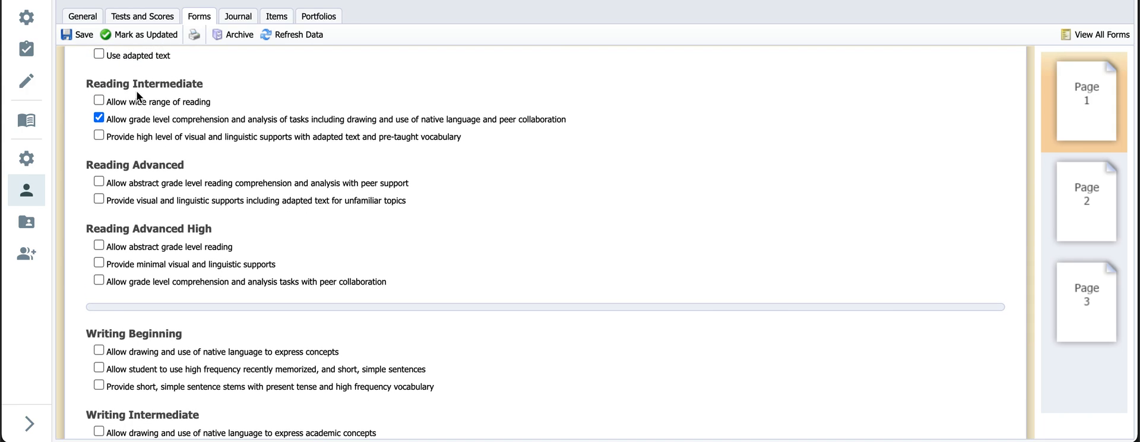
click(84, 37)
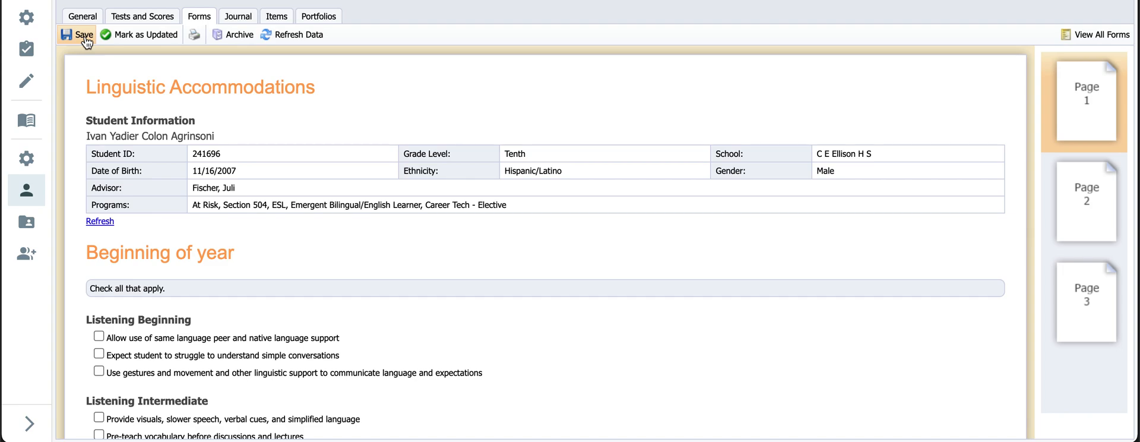
- Return to the list of all forms, reopen the ELL Annual Accommodations Plan and check its saved beginning-of-year selections
click(1095, 37)
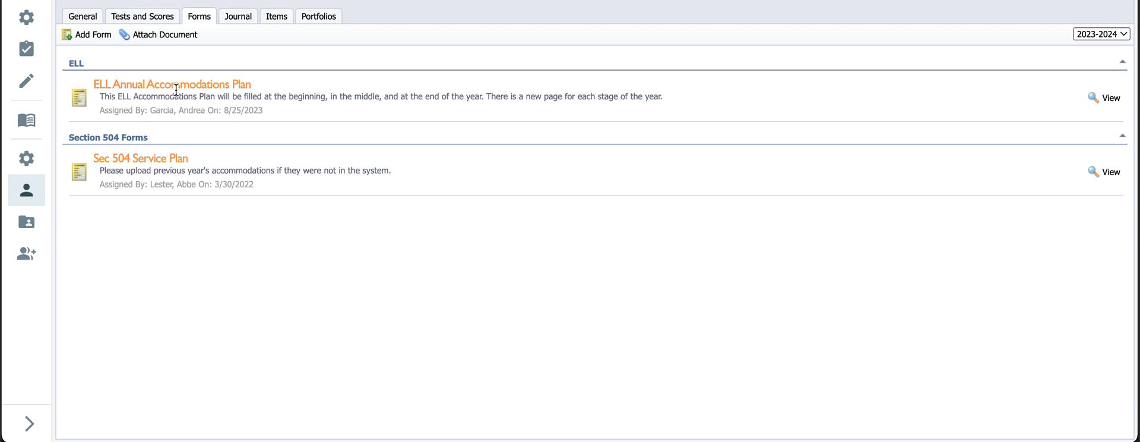
click(1108, 100)
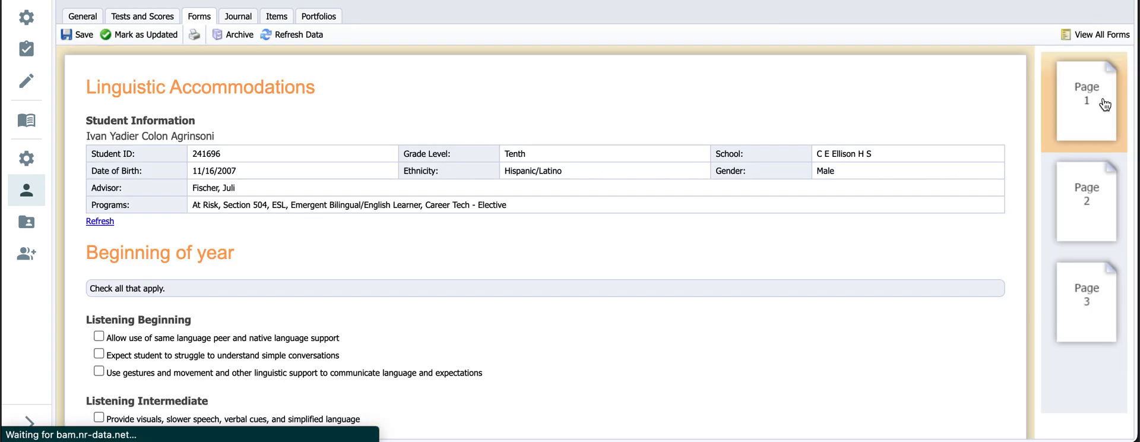
scroll(817, 300, down, 6)
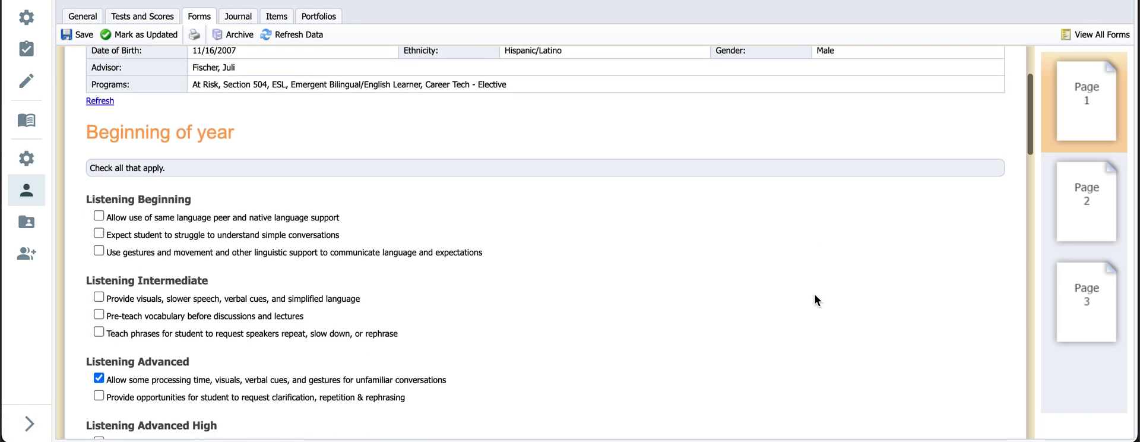
scroll(817, 298, down, 5)
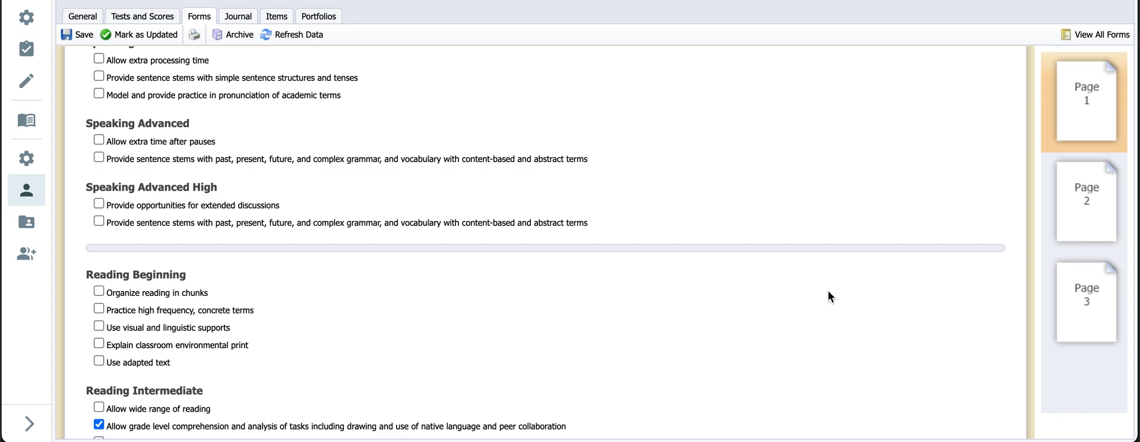
- View the plan's middle-of-year page, go to the end-of-year page and save the form
click(1088, 213)
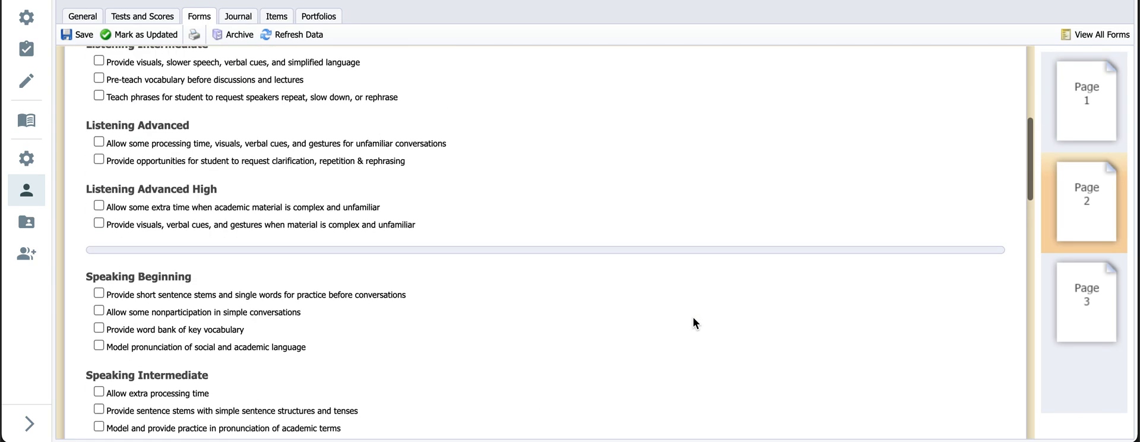
click(1104, 330)
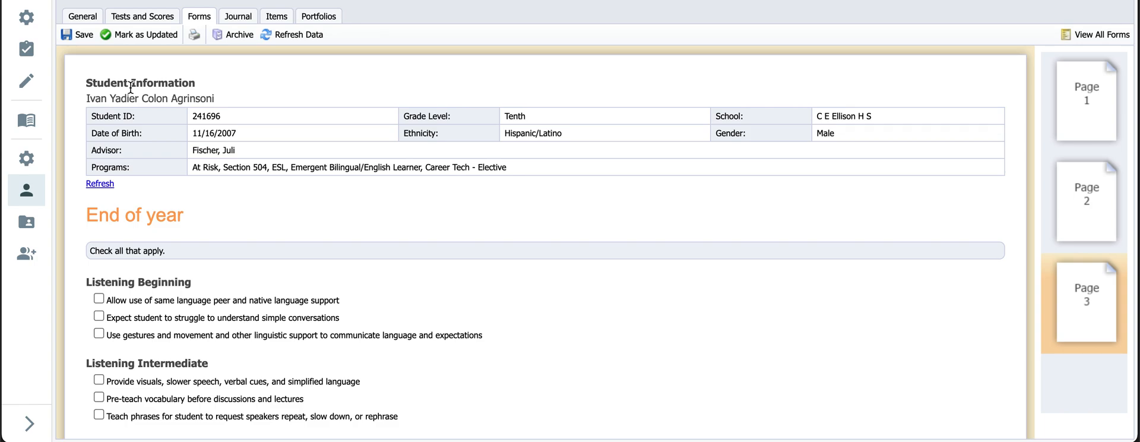
click(82, 40)
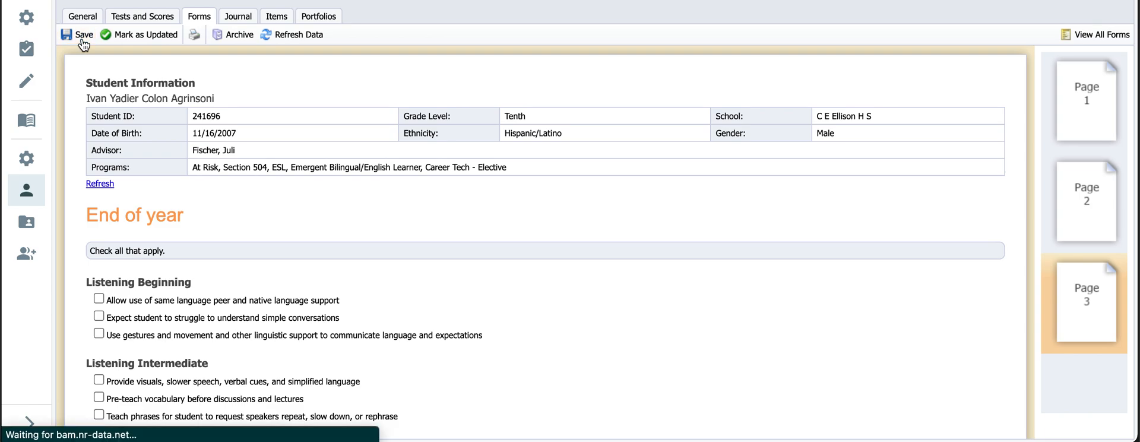